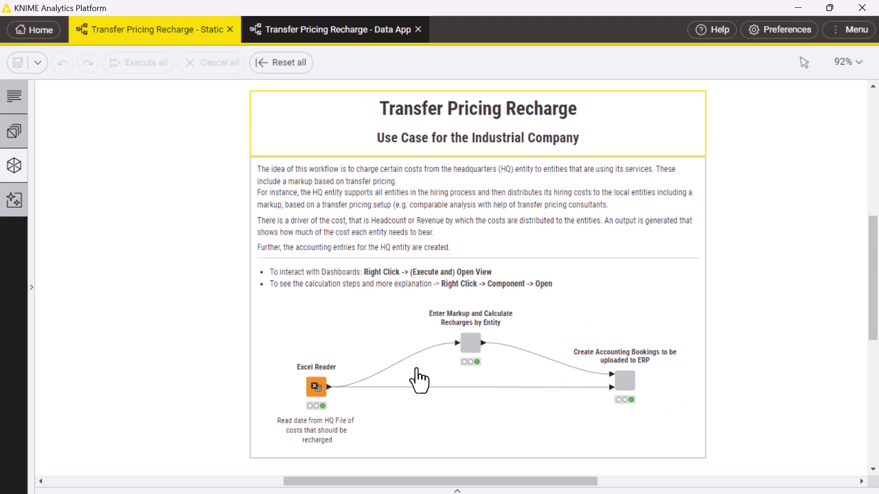
- Open the Enter Markup and Calculate Recharges by Entity component to view its stages
{"action": "double_click", "coordinate": [465, 343]}
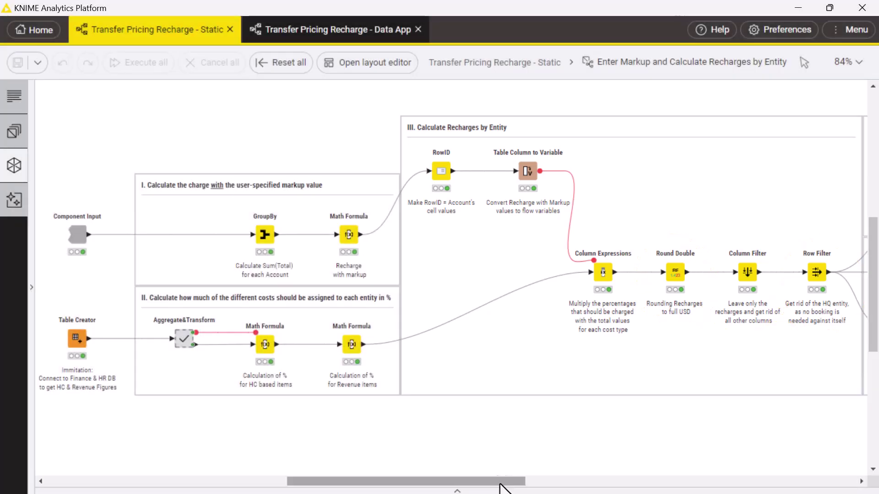
{"action": "left_click_drag", "start_coordinate": [504, 474], "coordinate": [586, 466]}
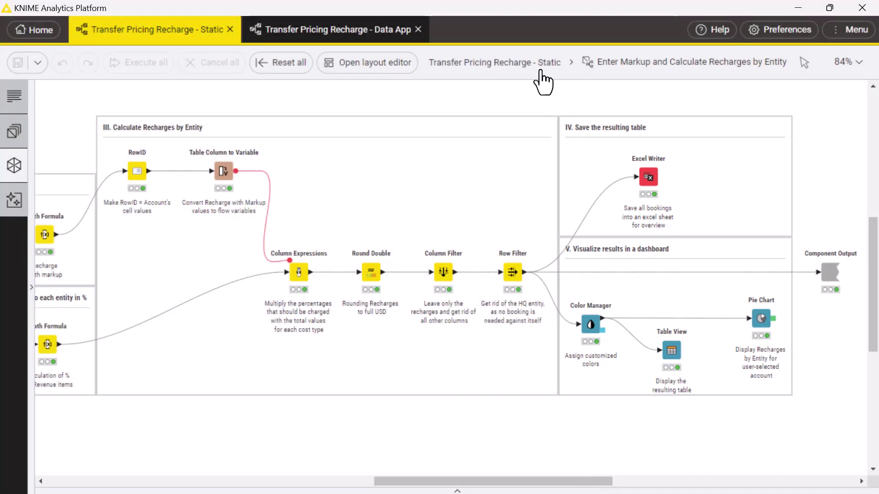
- Return to the top-level workflow and enter the Create Accounting Bookings component
{"action": "left_click", "coordinate": [540, 72]}
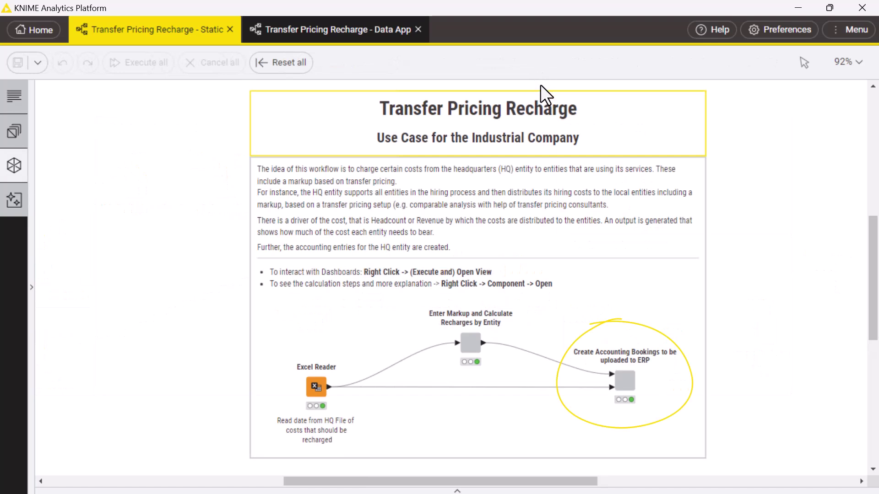
{"action": "double_click", "coordinate": [623, 380]}
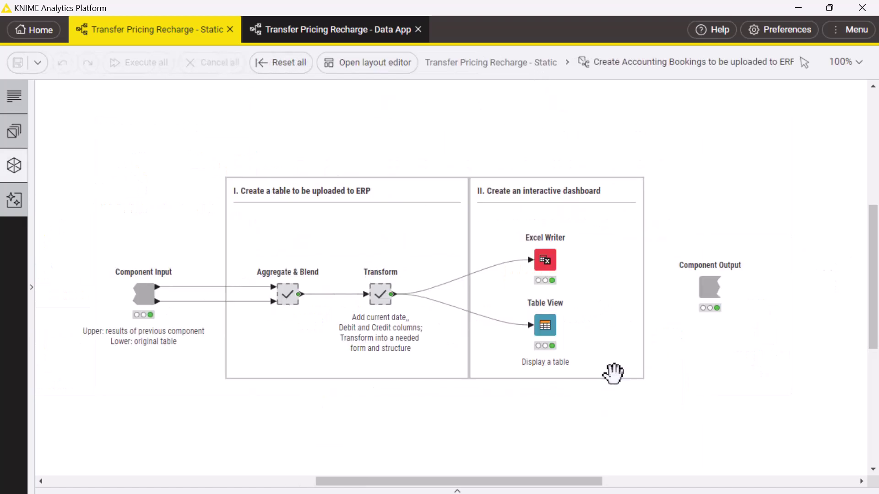
{"action": "left_click_drag", "start_coordinate": [549, 481], "coordinate": [539, 482]}
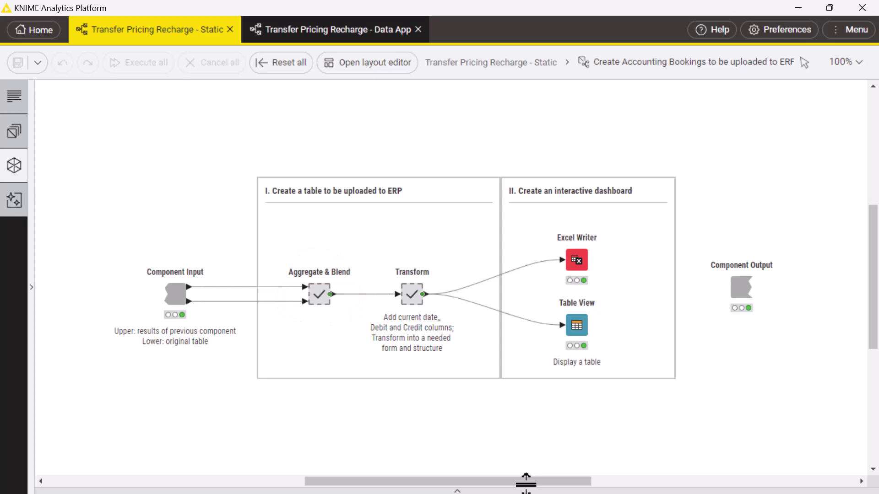
- Inspect the Transform node's bookings output table, then hide it again
{"action": "left_click", "coordinate": [412, 295]}
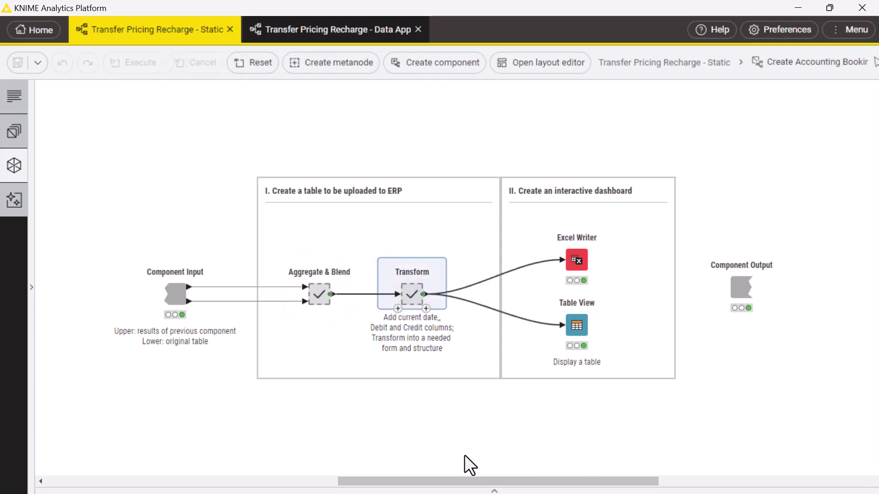
{"action": "left_click_drag", "start_coordinate": [467, 488], "coordinate": [590, 147]}
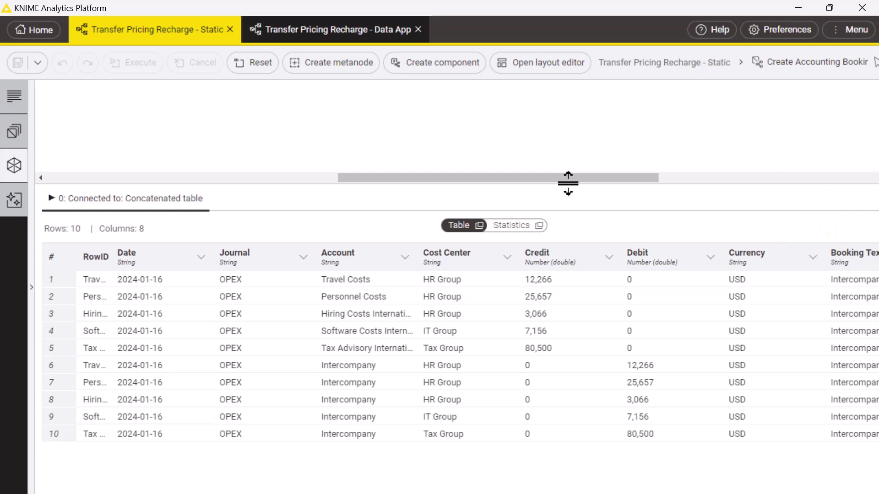
{"action": "left_click_drag", "start_coordinate": [566, 183], "coordinate": [491, 487]}
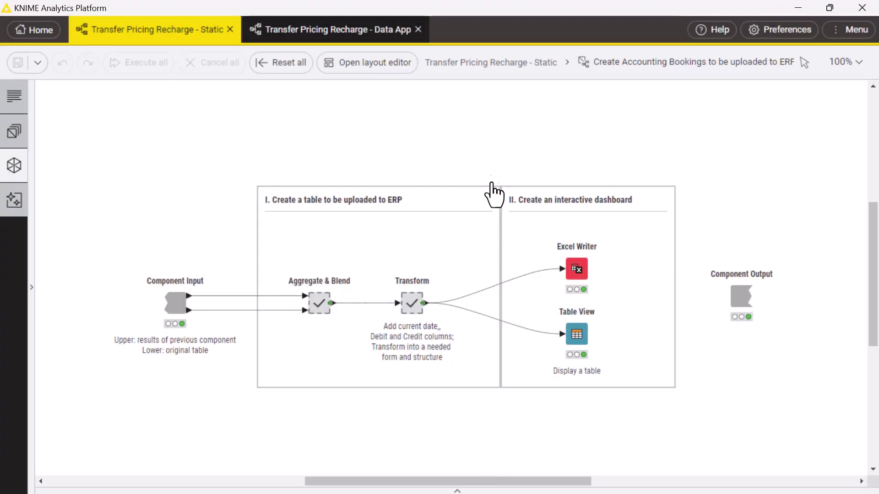
- Switch to the Data App workflow and look inside its markup-and-recharges component
{"action": "left_click", "coordinate": [392, 33]}
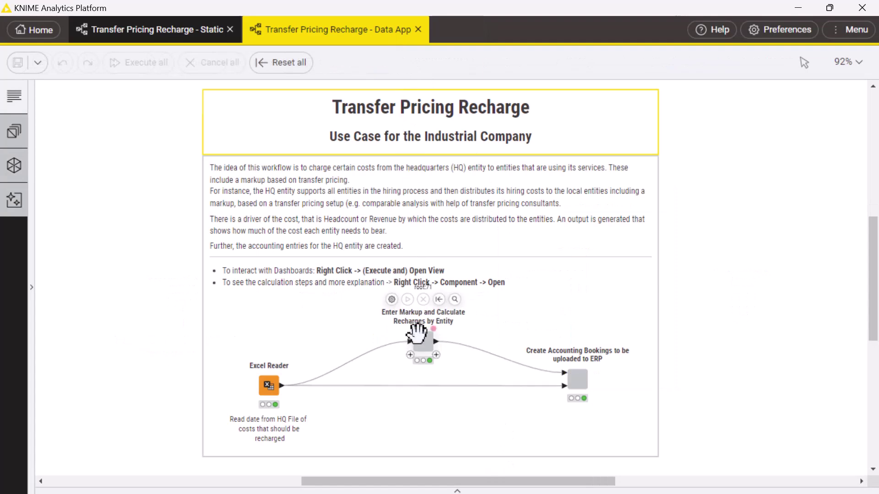
{"action": "double_click", "coordinate": [417, 335]}
{"action": "left_click_drag", "start_coordinate": [405, 483], "coordinate": [384, 483]}
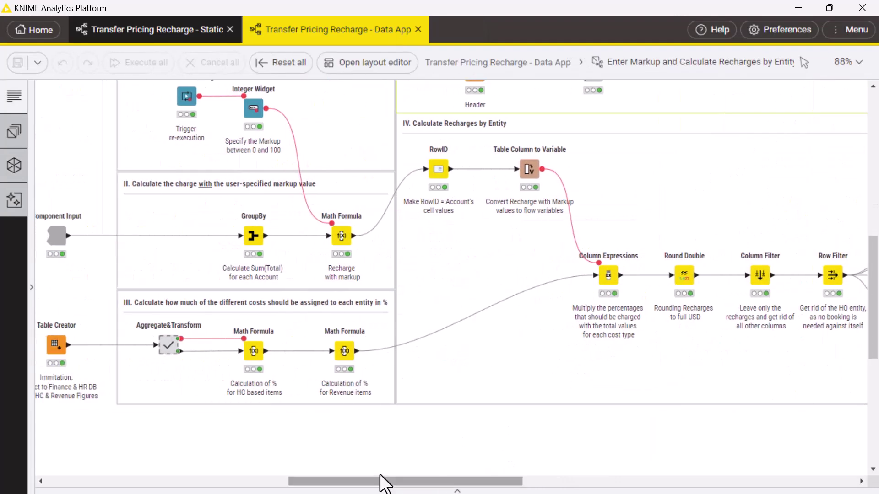
{"action": "scroll", "coordinate": [872, 246], "scroll_direction": "up", "scroll_amount": 2}
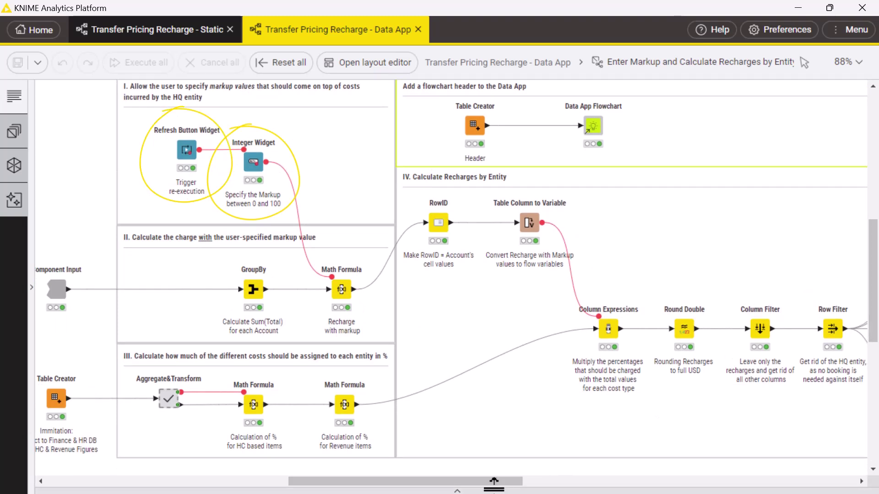
{"action": "left_click_drag", "start_coordinate": [490, 485], "coordinate": [589, 470]}
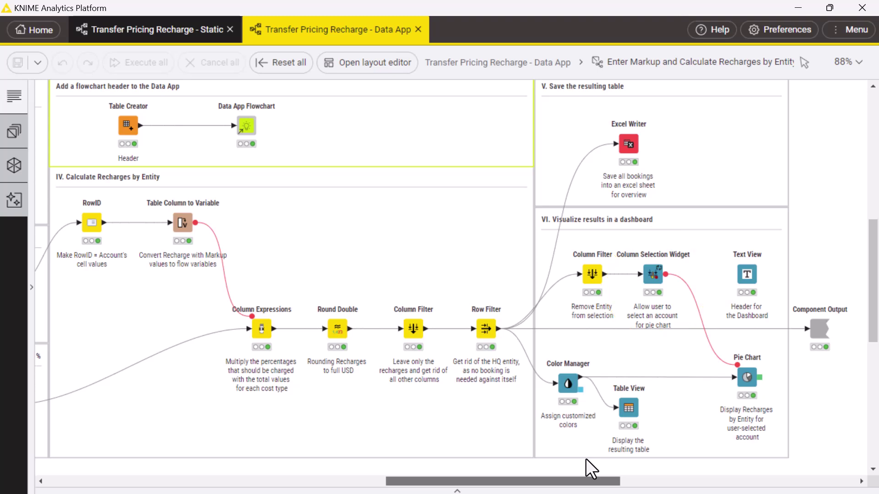
{"action": "left_click", "coordinate": [550, 79]}
- Enter Create Accounting Bookings and view the Data App Flowchart header preview
{"action": "double_click", "coordinate": [570, 382]}
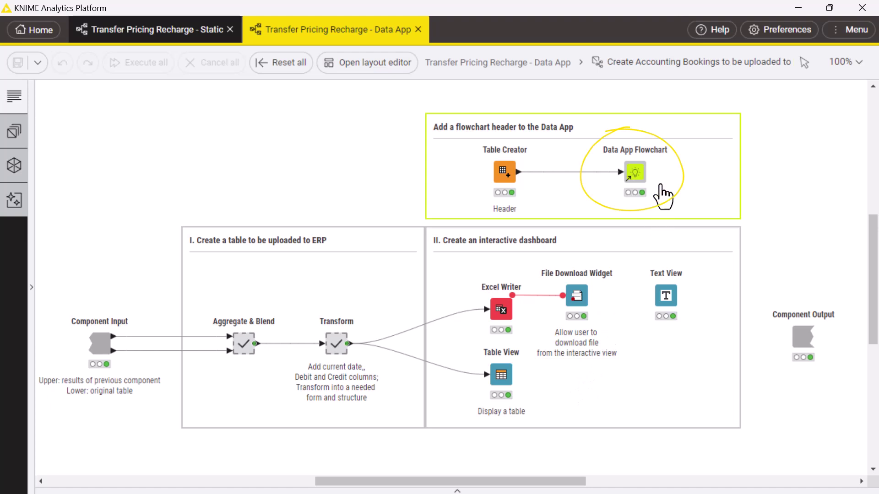
{"action": "left_click", "coordinate": [662, 140]}
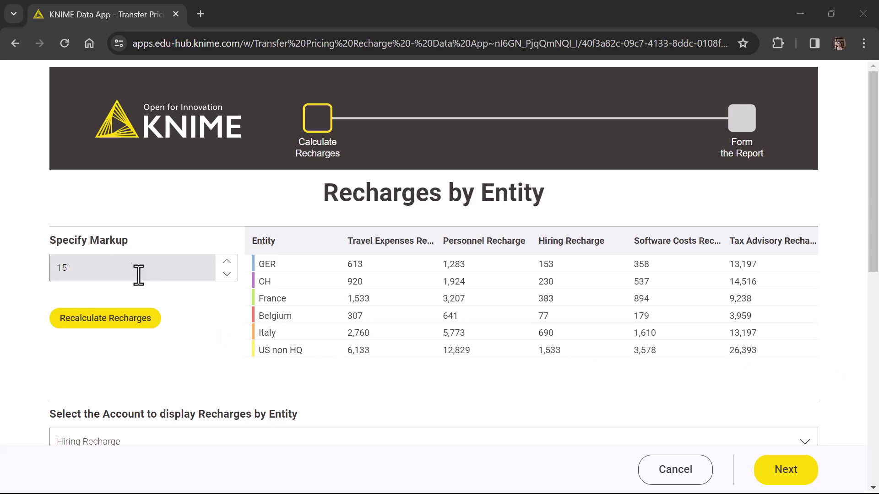
- Replace the markup with 56 and recalculate the recharges
{"action": "left_click_drag", "start_coordinate": [139, 274], "coordinate": [52, 262]}
{"action": "type", "text": "56"}
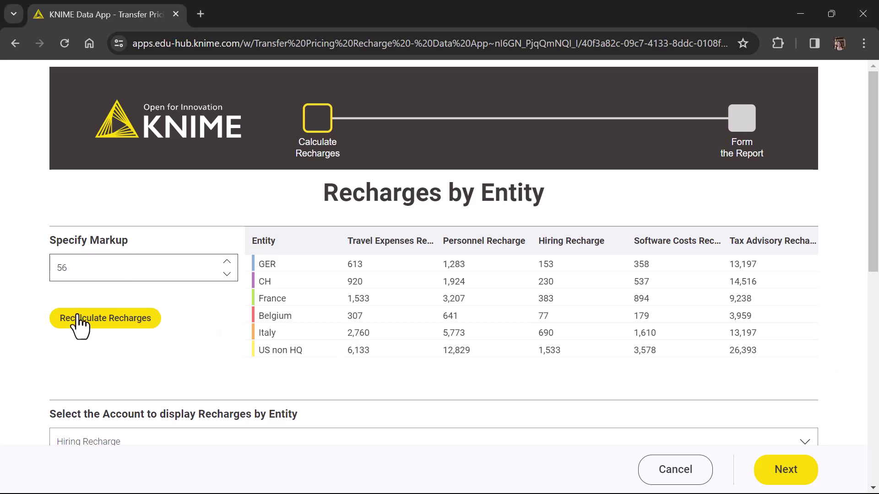
{"action": "left_click", "coordinate": [80, 320]}
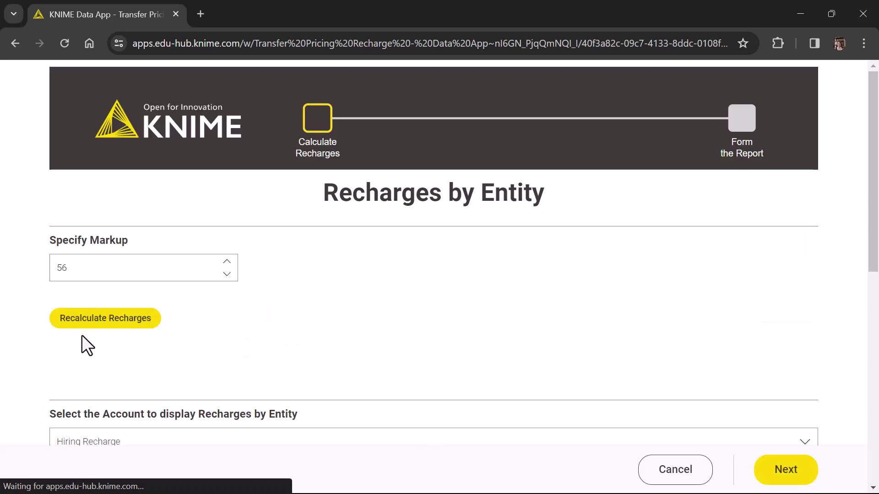
{"action": "scroll", "coordinate": [86, 344], "scroll_direction": "down", "scroll_amount": 2}
- Chart Software Costs Recharge, then proceed to the accounting bookings page
{"action": "left_click", "coordinate": [89, 304]}
{"action": "left_click", "coordinate": [103, 369]}
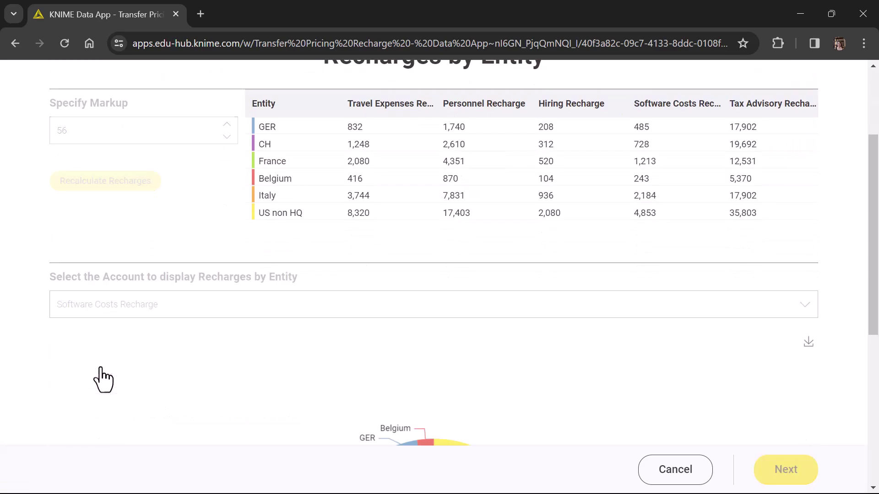
{"action": "scroll", "coordinate": [101, 365], "scroll_direction": "down", "scroll_amount": 3}
{"action": "left_click", "coordinate": [779, 471]}
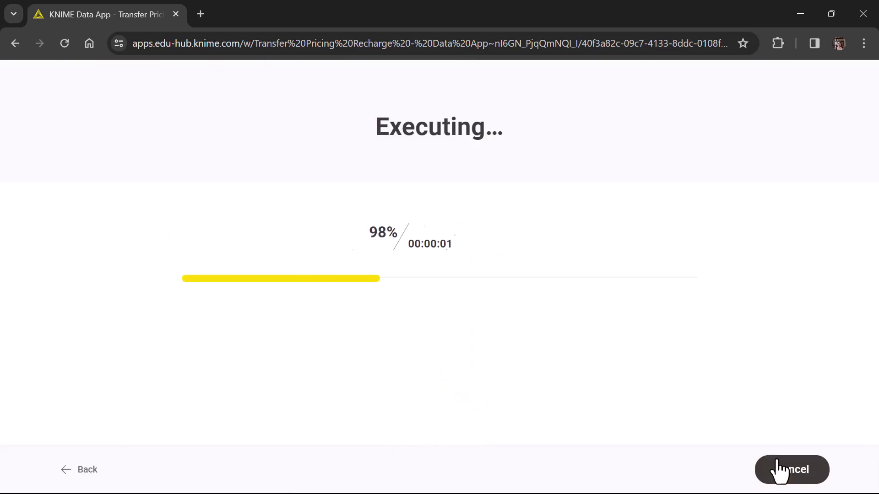